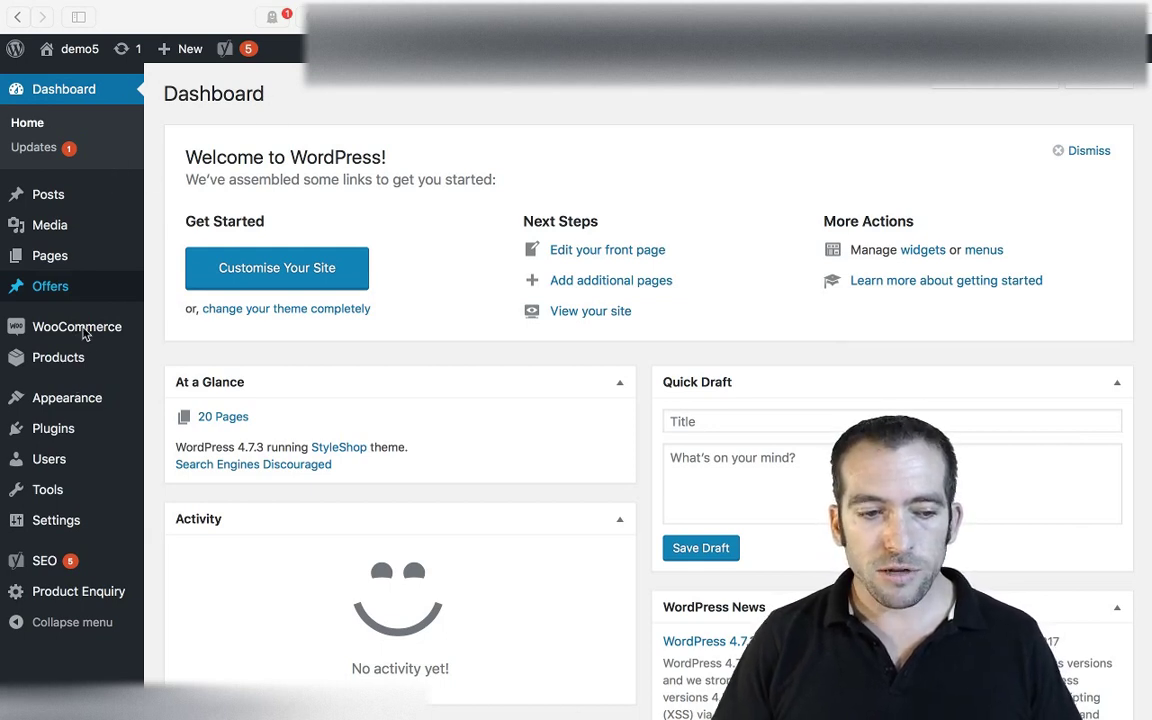
Step: Go to the site's posts list and start a new post
mouse_move(85, 334)
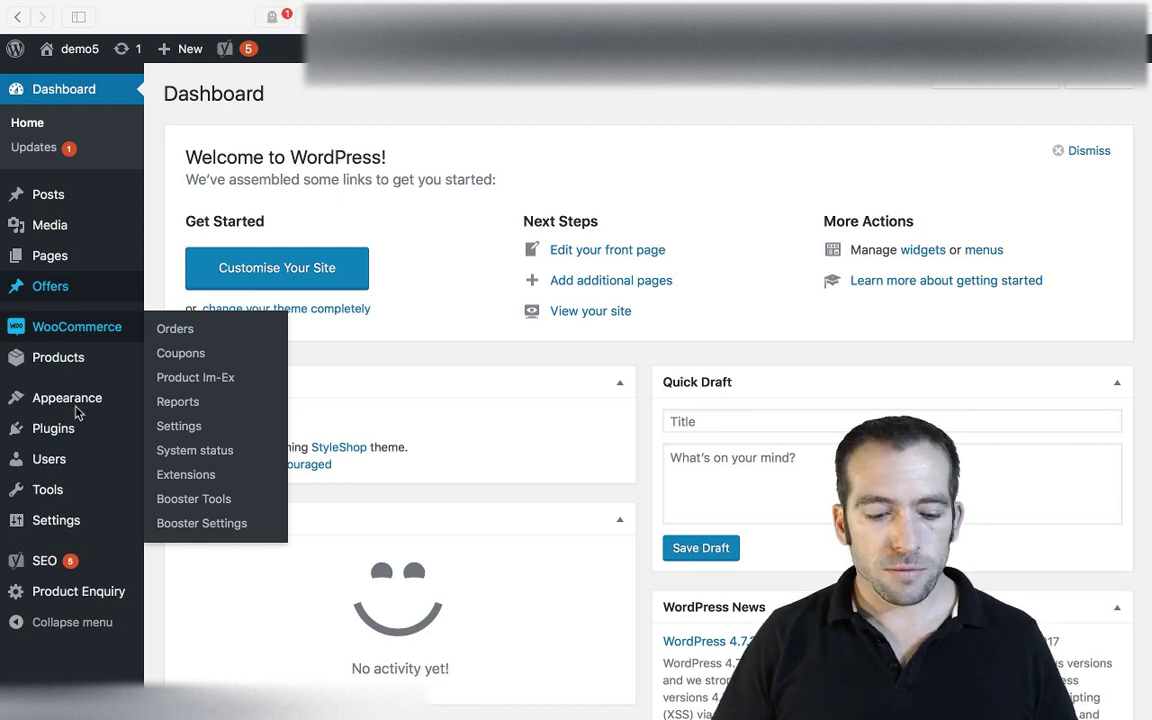
mouse_move(126, 191)
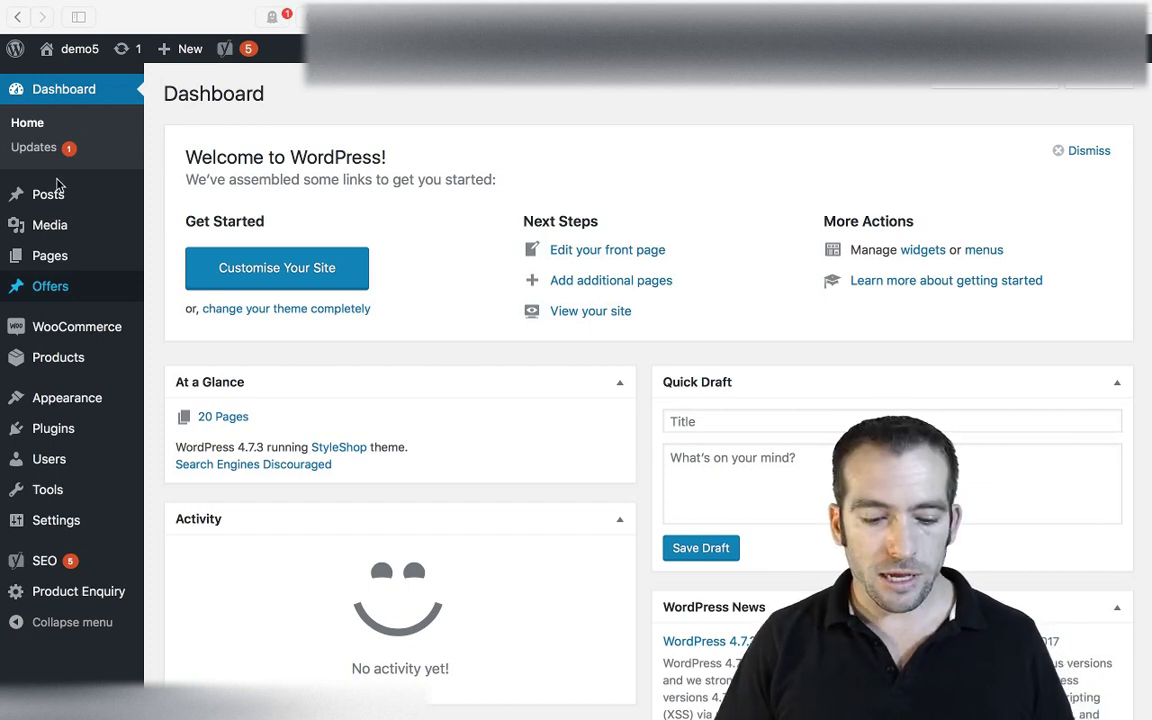
mouse_move(53, 202)
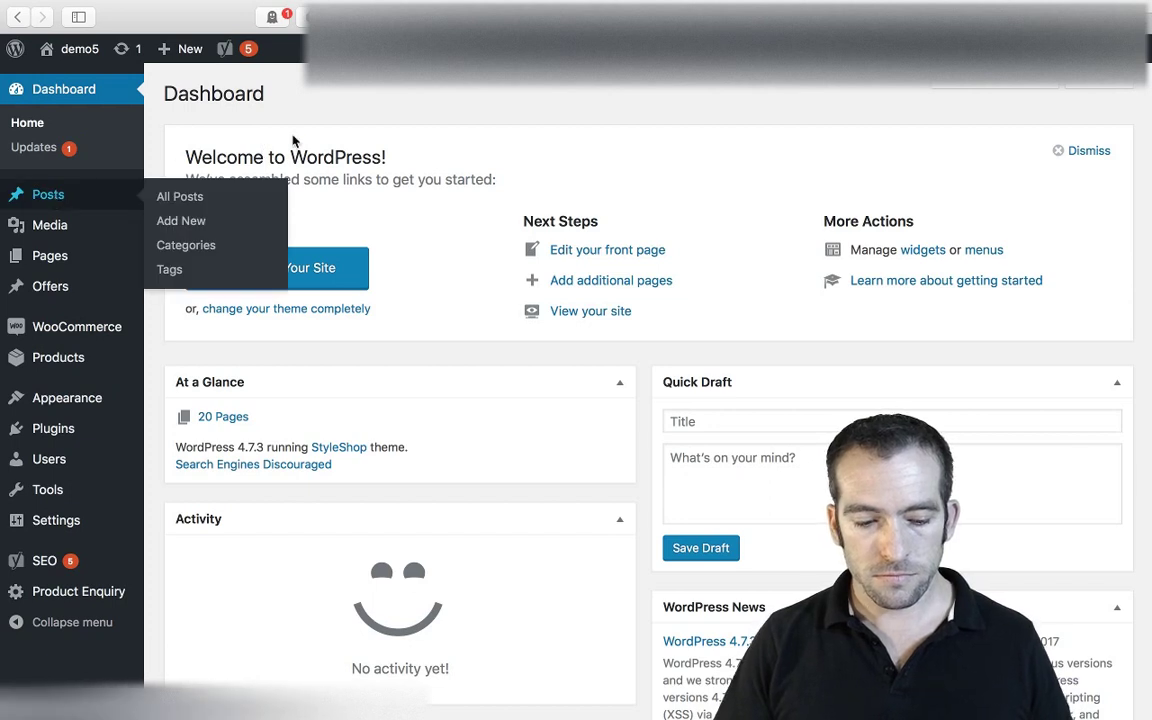
left_click(55, 197)
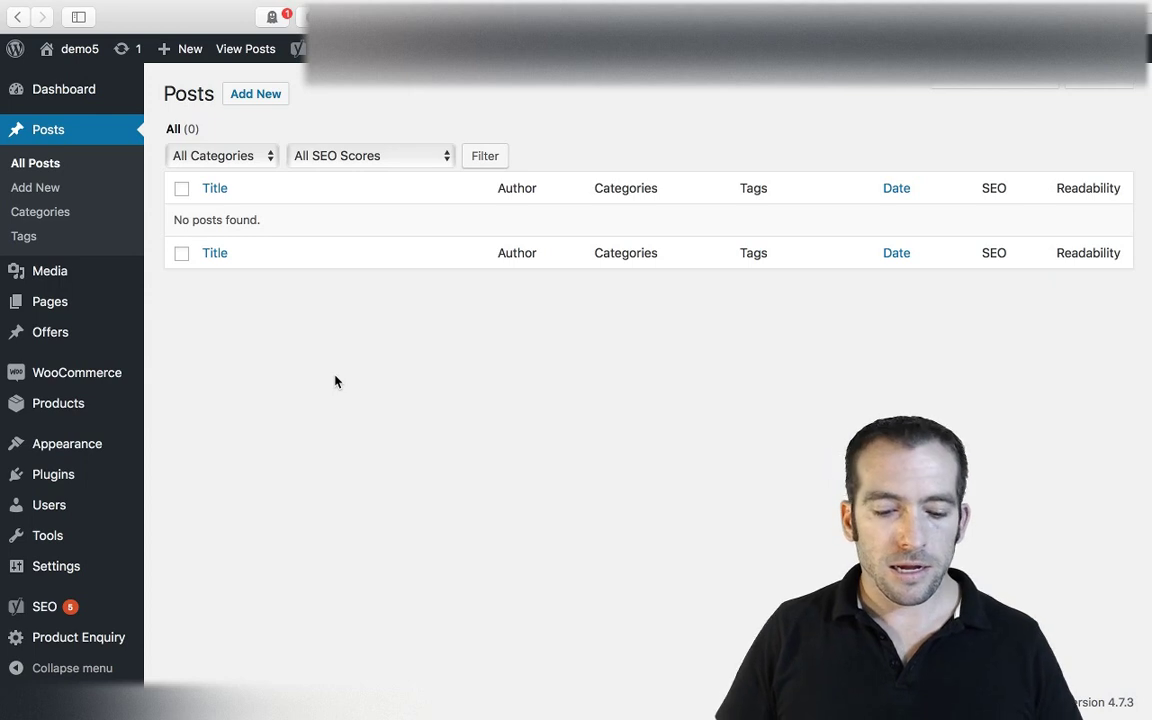
left_click(272, 94)
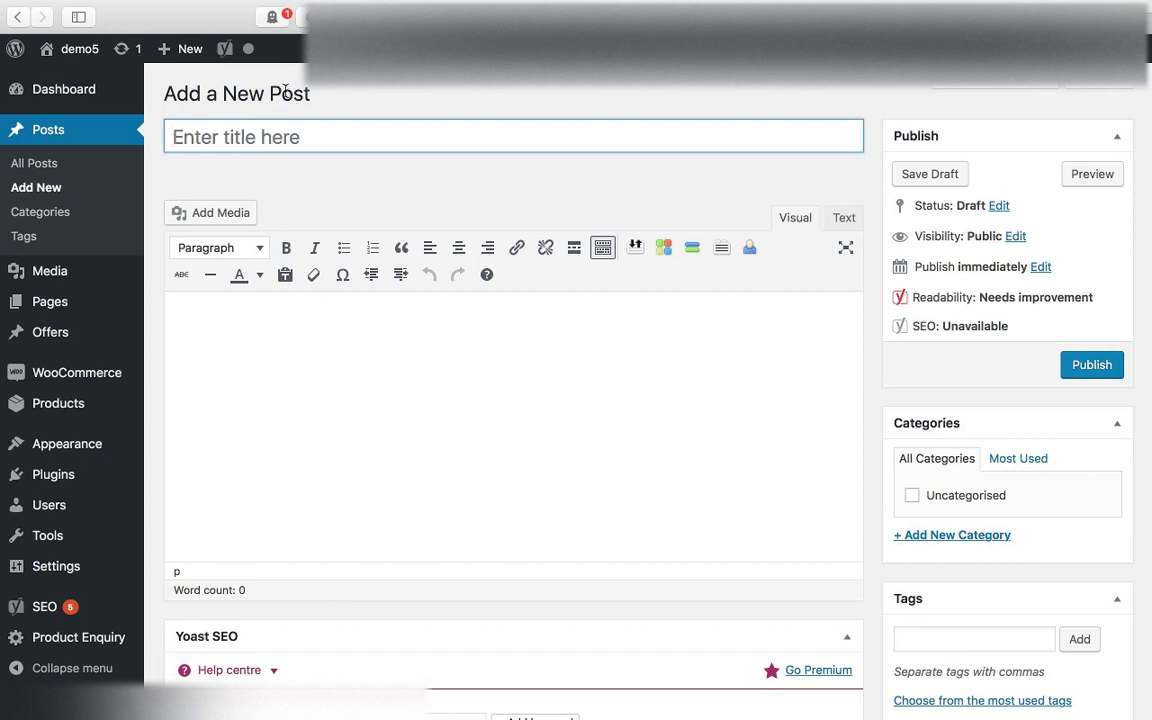
Step: Enter "How to make your first blog post" as the new post's title
mouse_move(185, 50)
type("T")
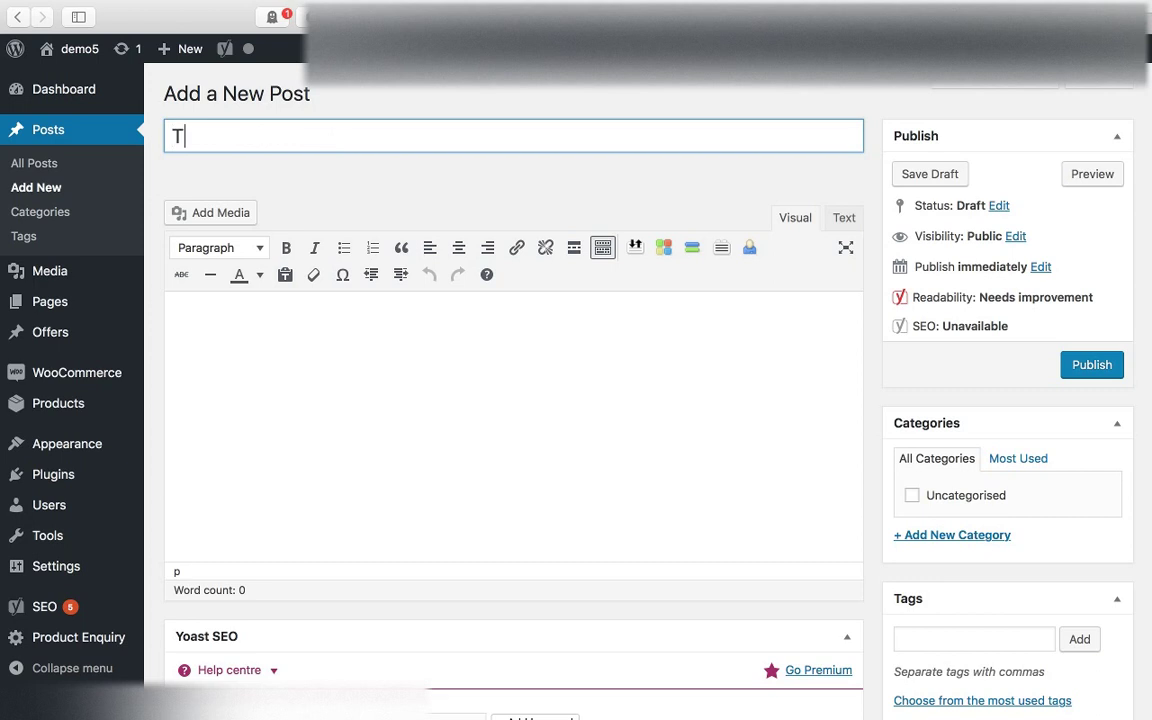
key("BackSpace")
type("How to make your ")
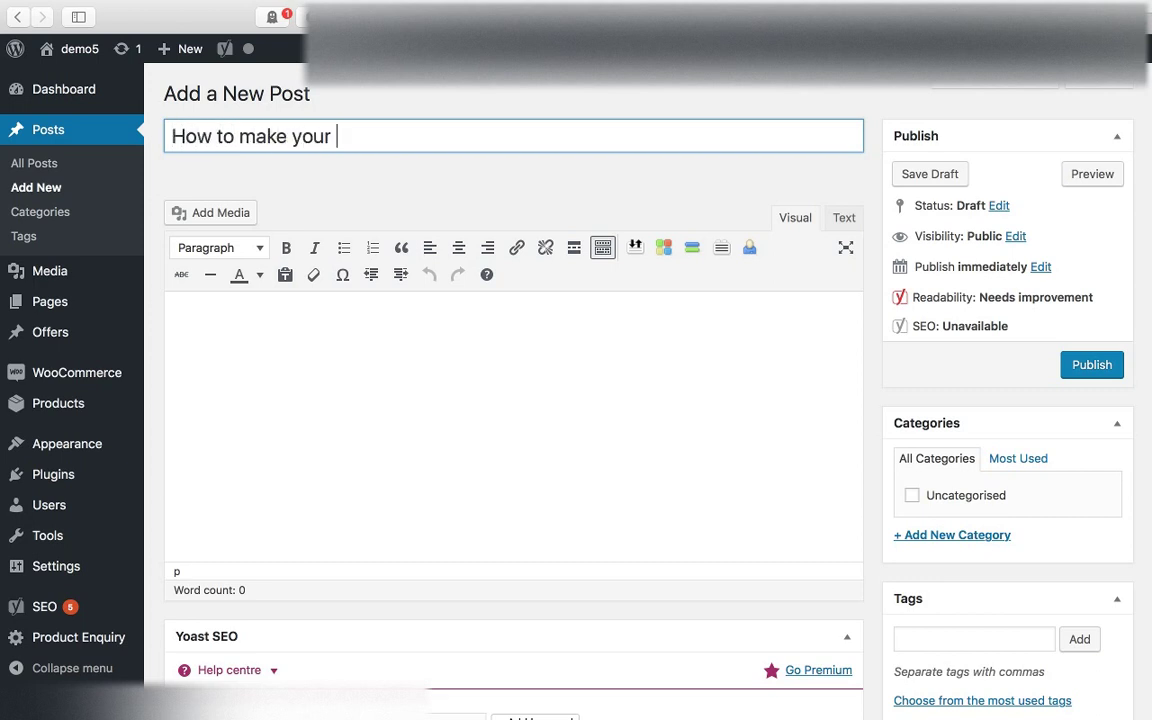
type("first blog")
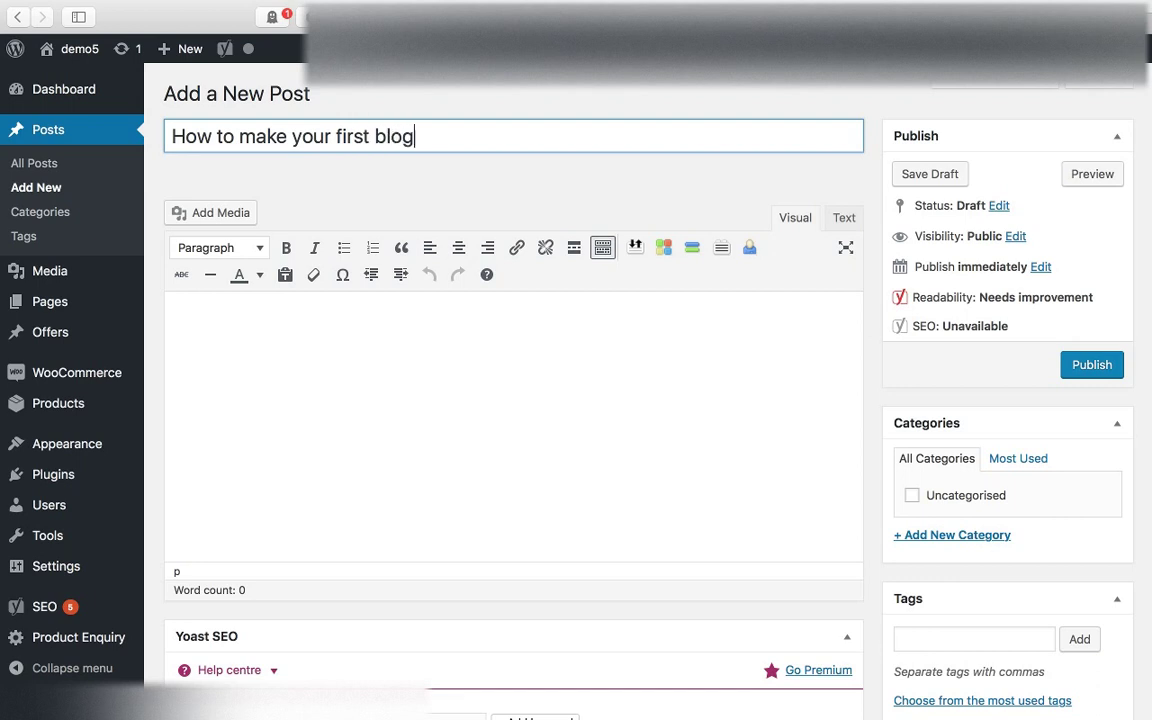
type(" post")
Step: Write "Here is where I will write something..." as the post's body text
left_click(291, 324)
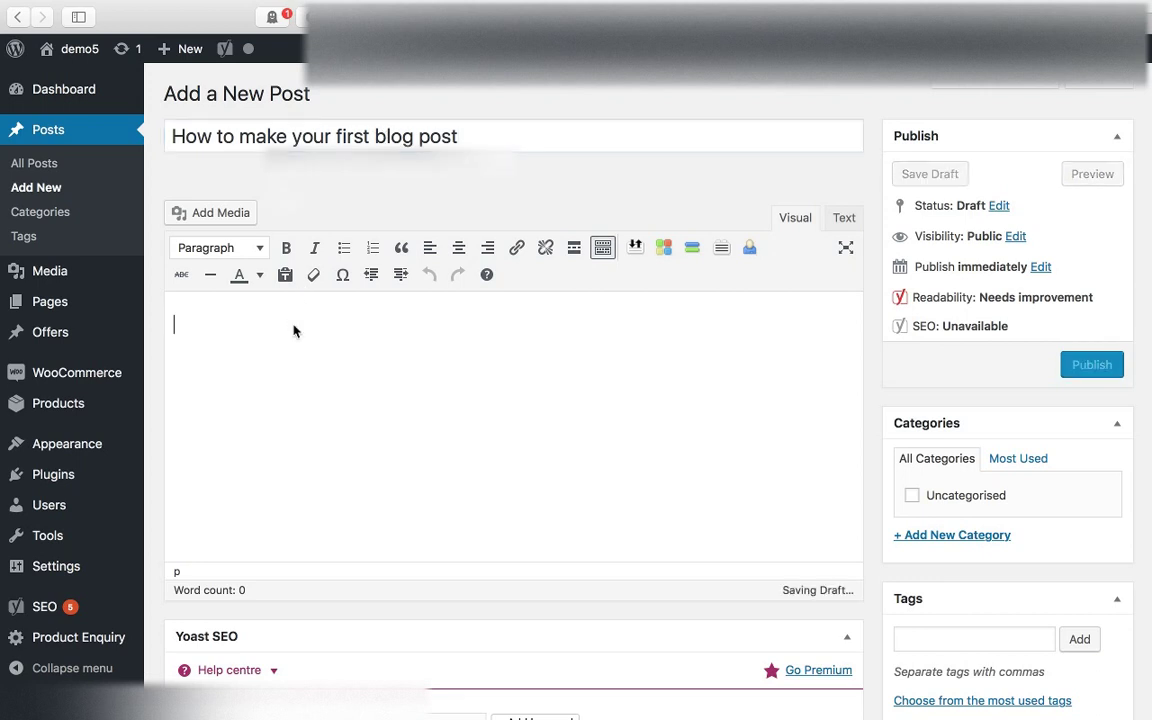
type("H")
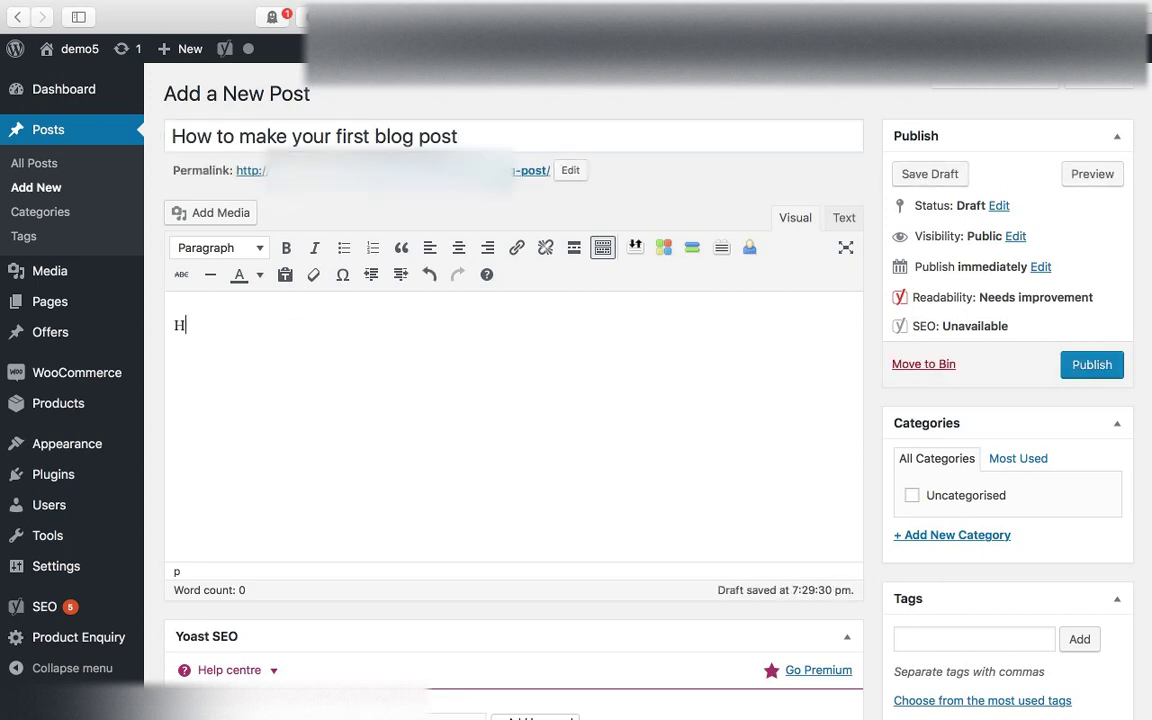
type("o")
key("BackSpace")
key("BackSpace")
type("Here is where I will write something")
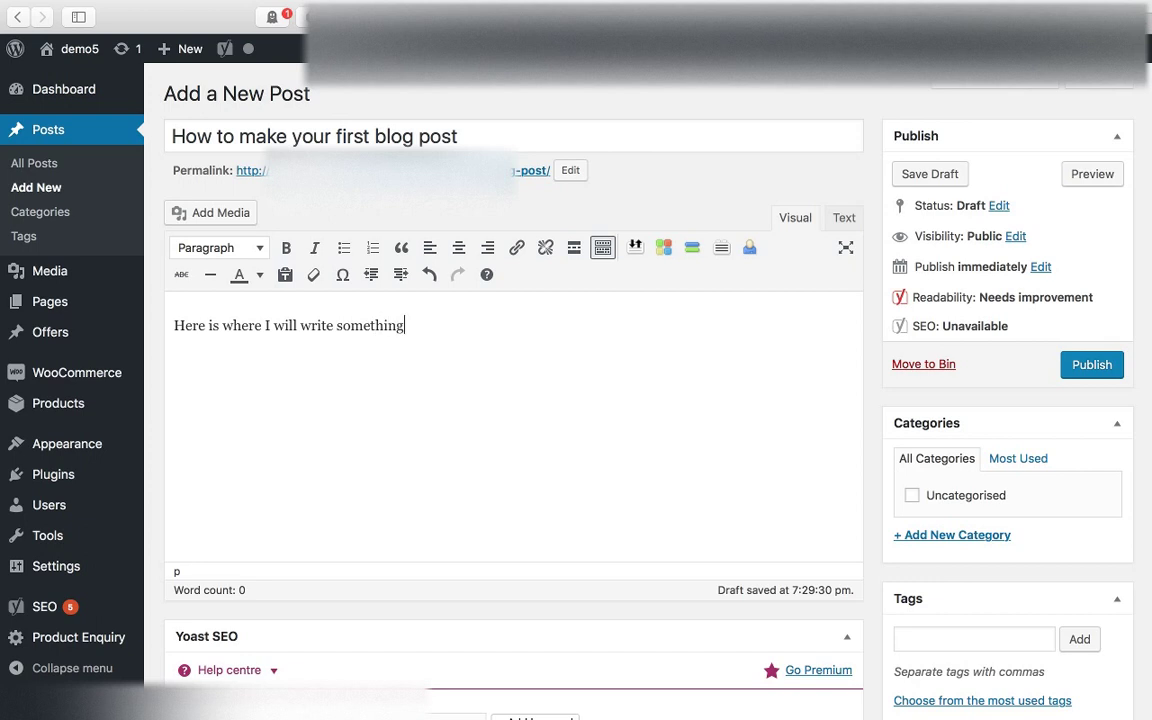
type("...")
key("Return")
key("Return")
type("ugiuh")
key("BackSpace")
key("BackSpace")
key("BackSpace")
key("BackSpace")
key("BackSpace")
key("BackSpace")
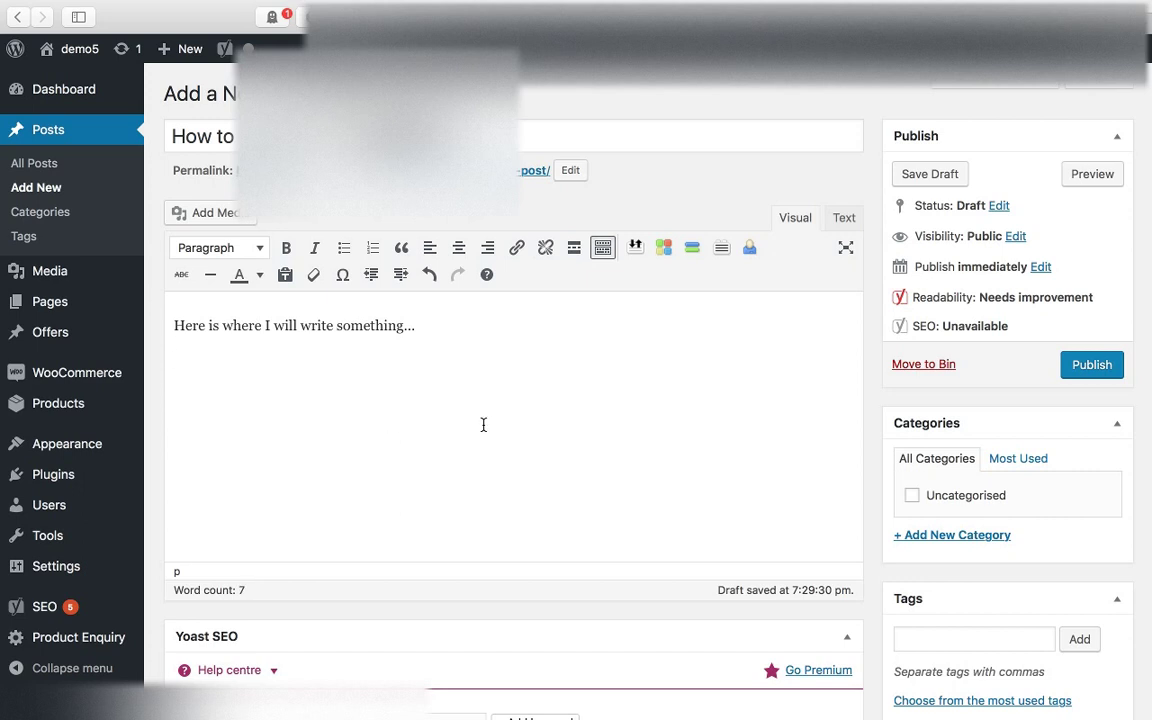
Step: Hide the editor's second row of formatting tools and show it again
scroll(483, 425, "down", 1)
scroll(483, 425, "up", 1)
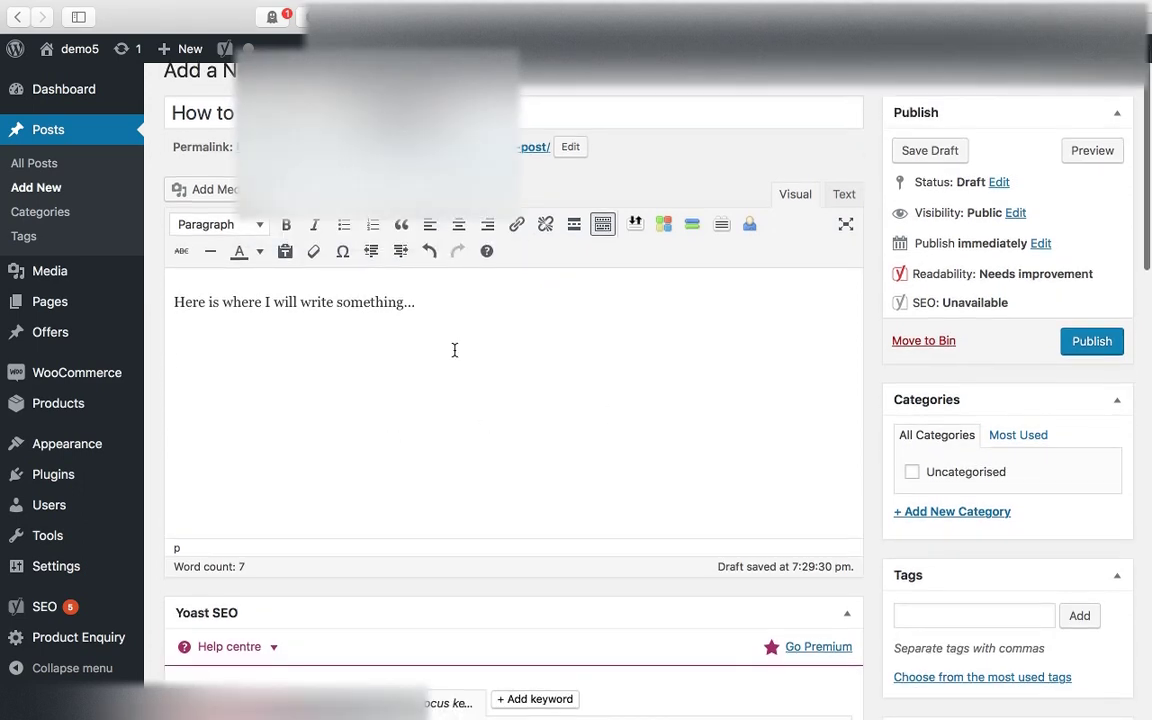
left_click(604, 226)
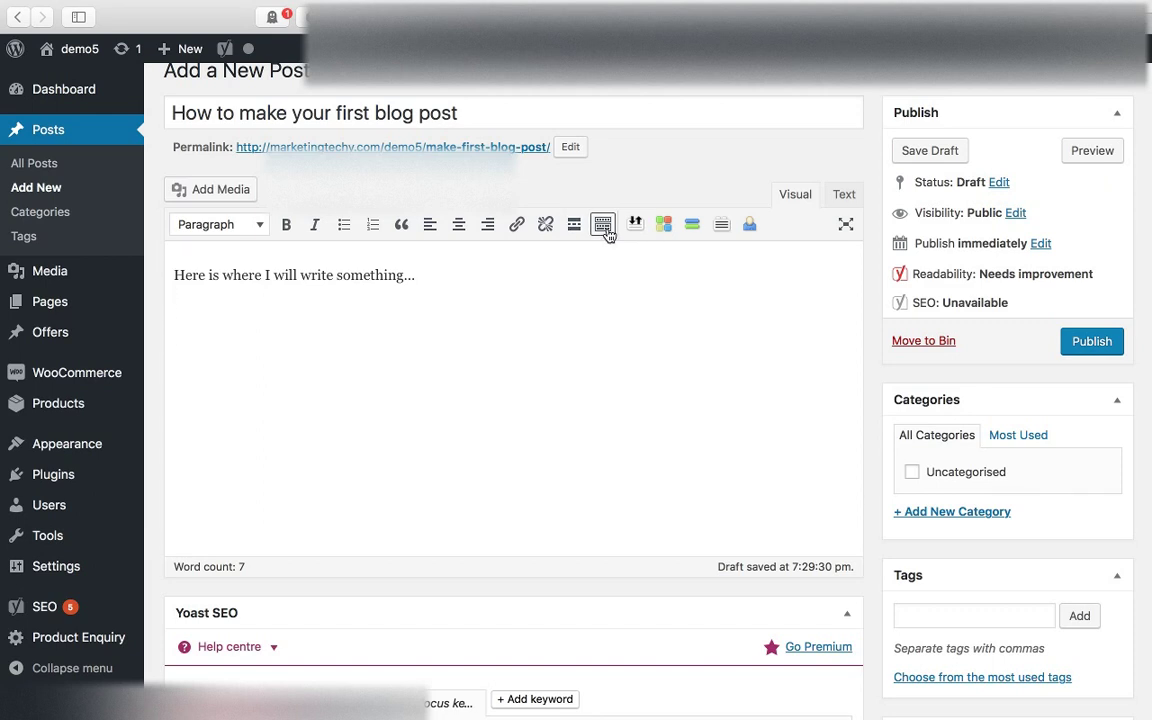
left_click(605, 228)
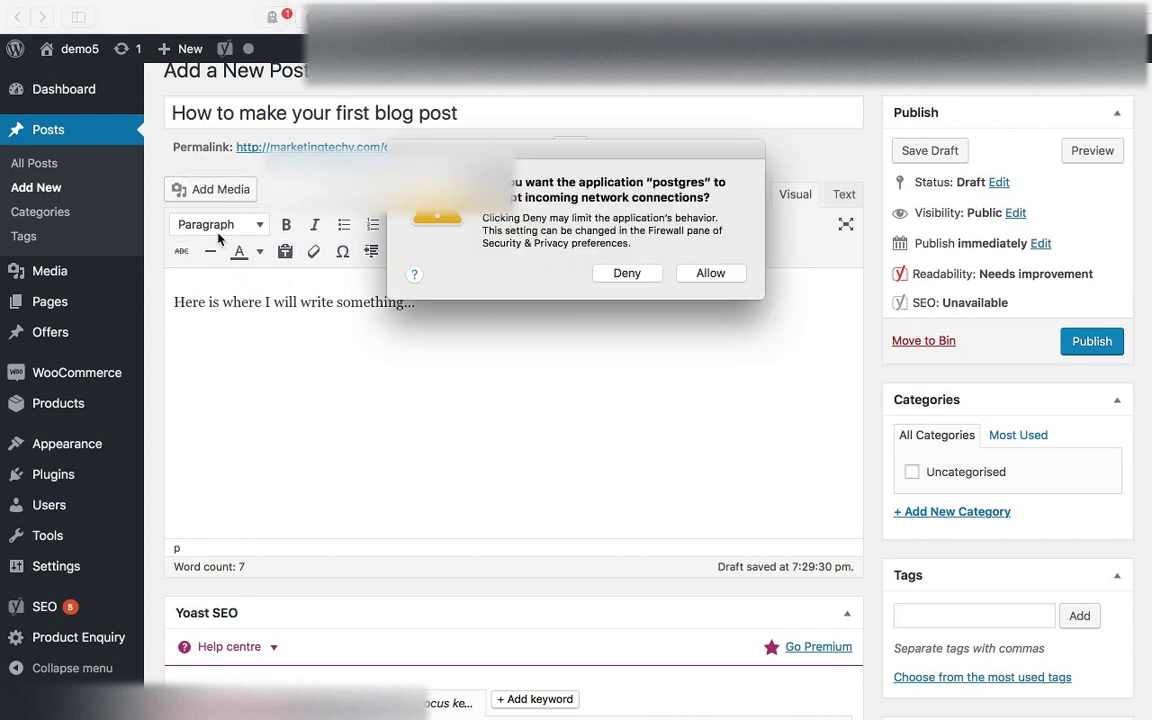
Step: Format the body line as Heading 2 and return it to Paragraph
left_click(259, 230)
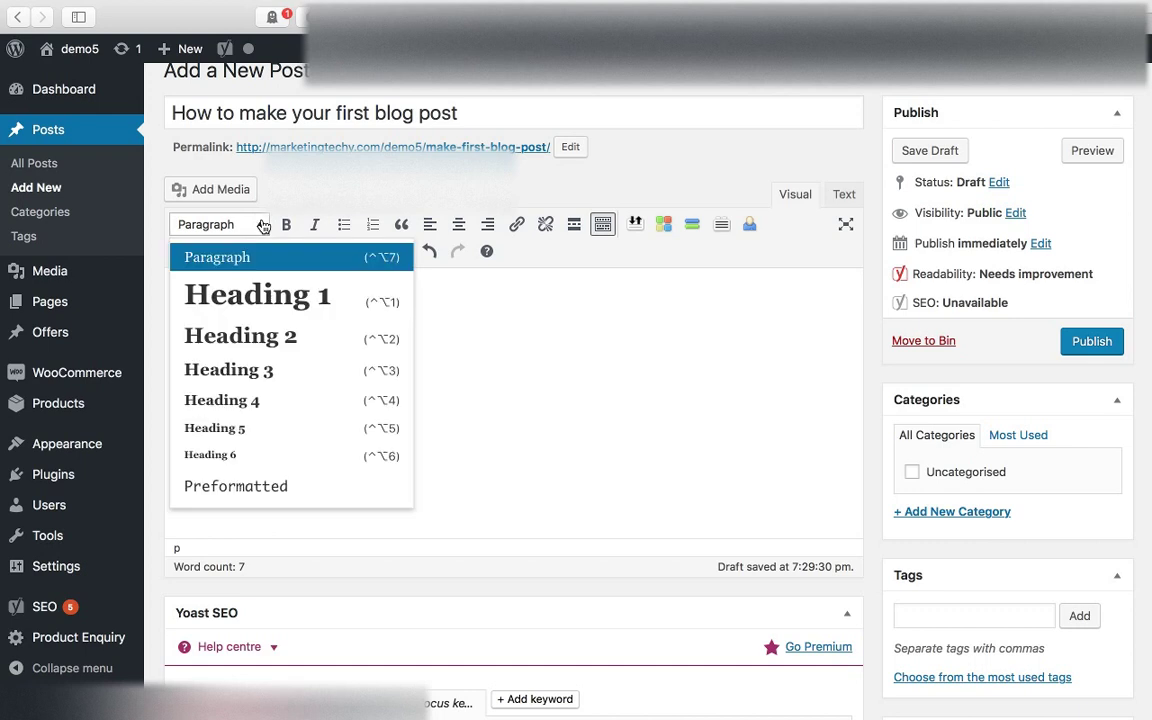
left_click(237, 334)
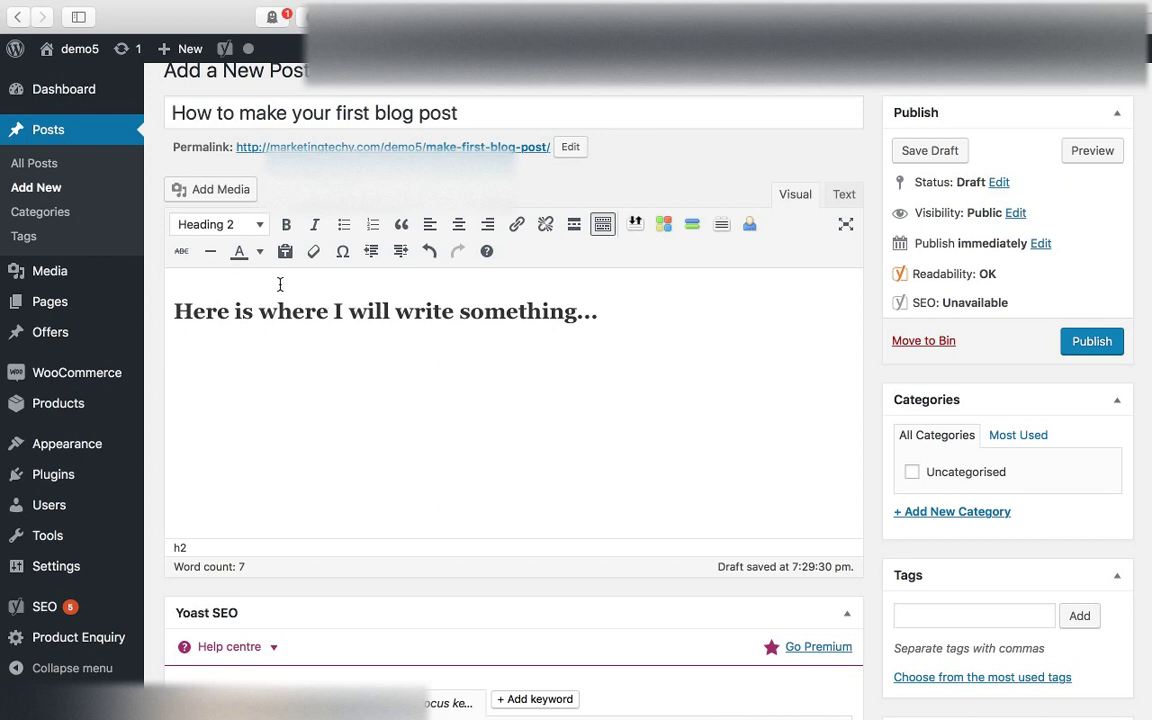
left_click(250, 230)
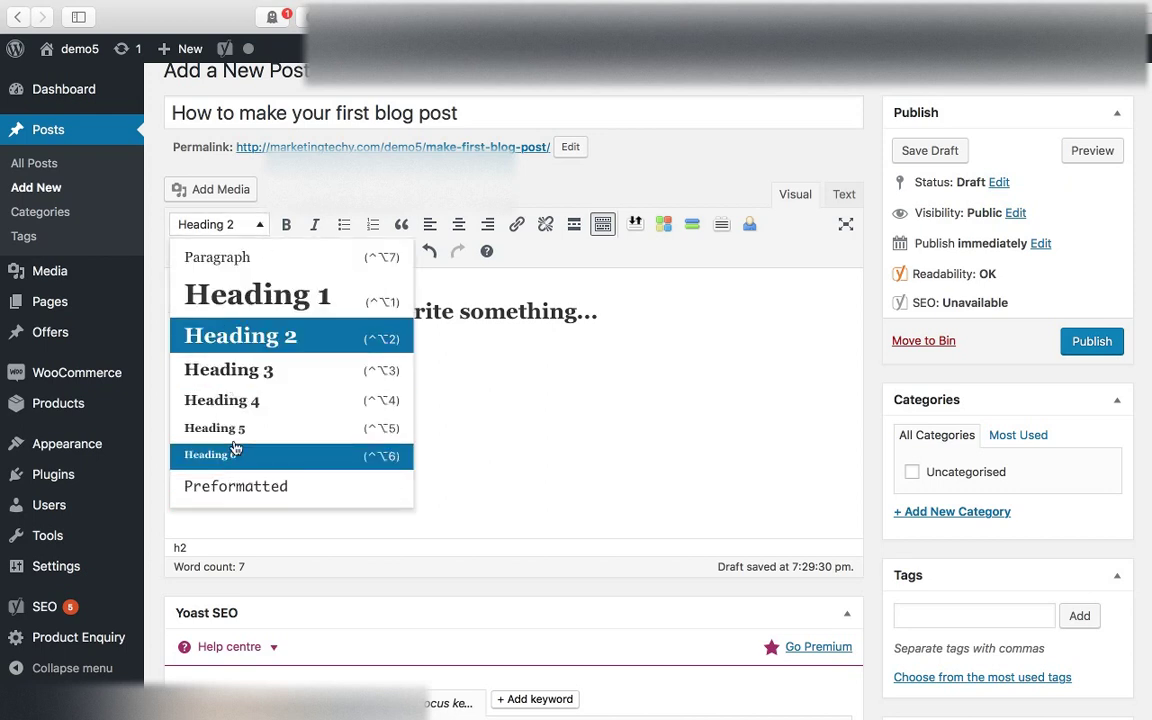
left_click(229, 257)
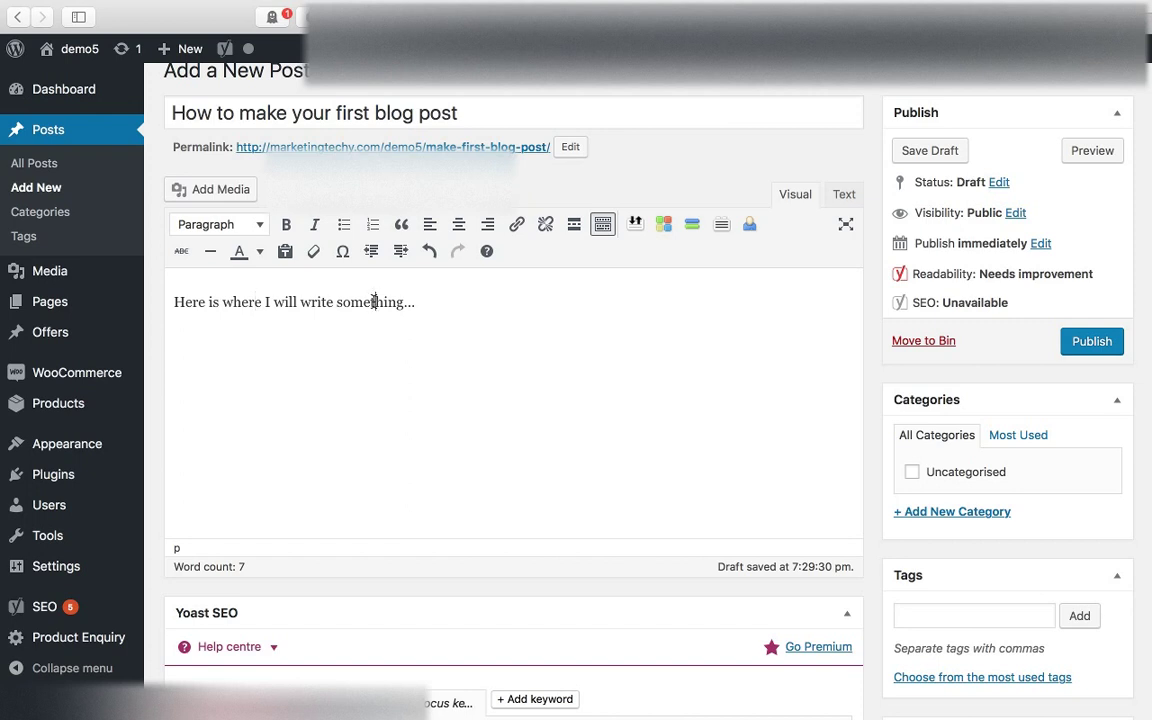
left_click(375, 302)
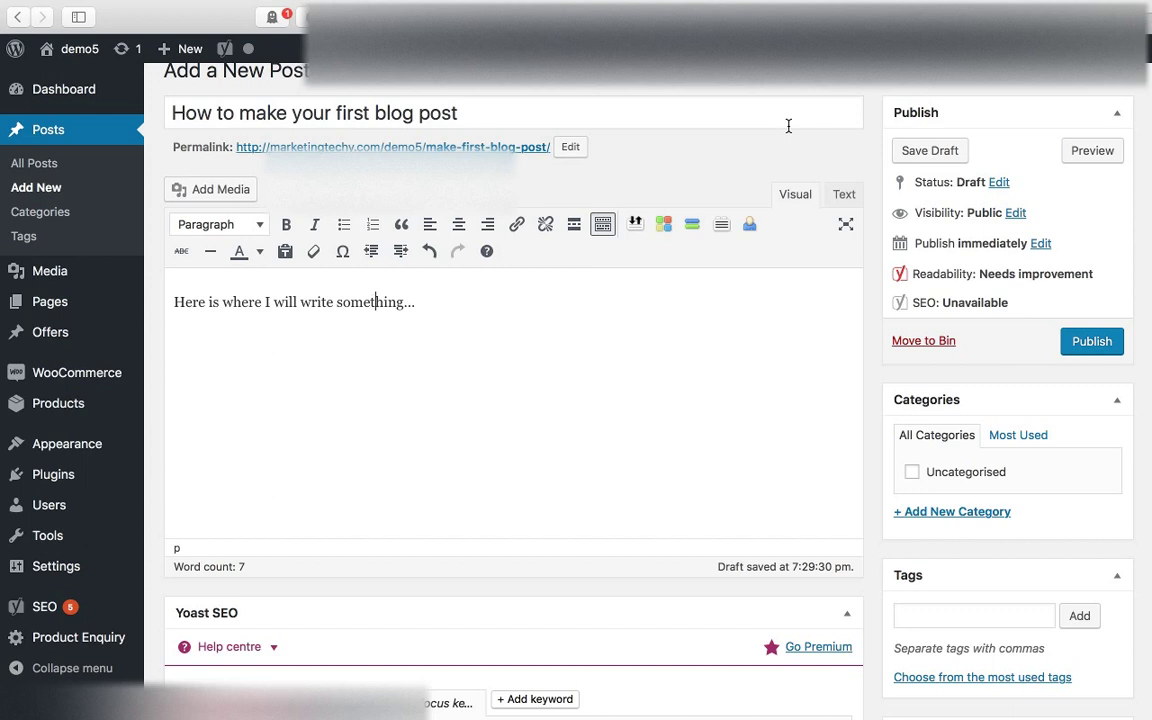
Step: Preview the draft post on the site and return to the post editor
left_click(1092, 151)
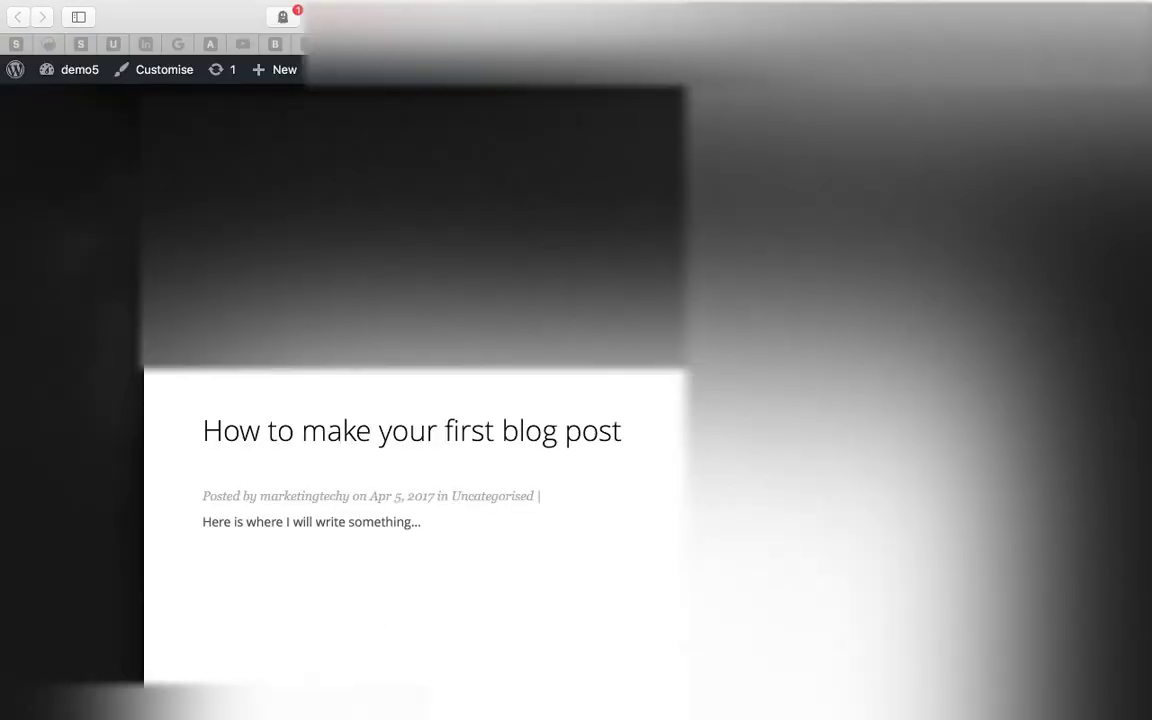
scroll(705, 188, "down", 5)
key("super+w")
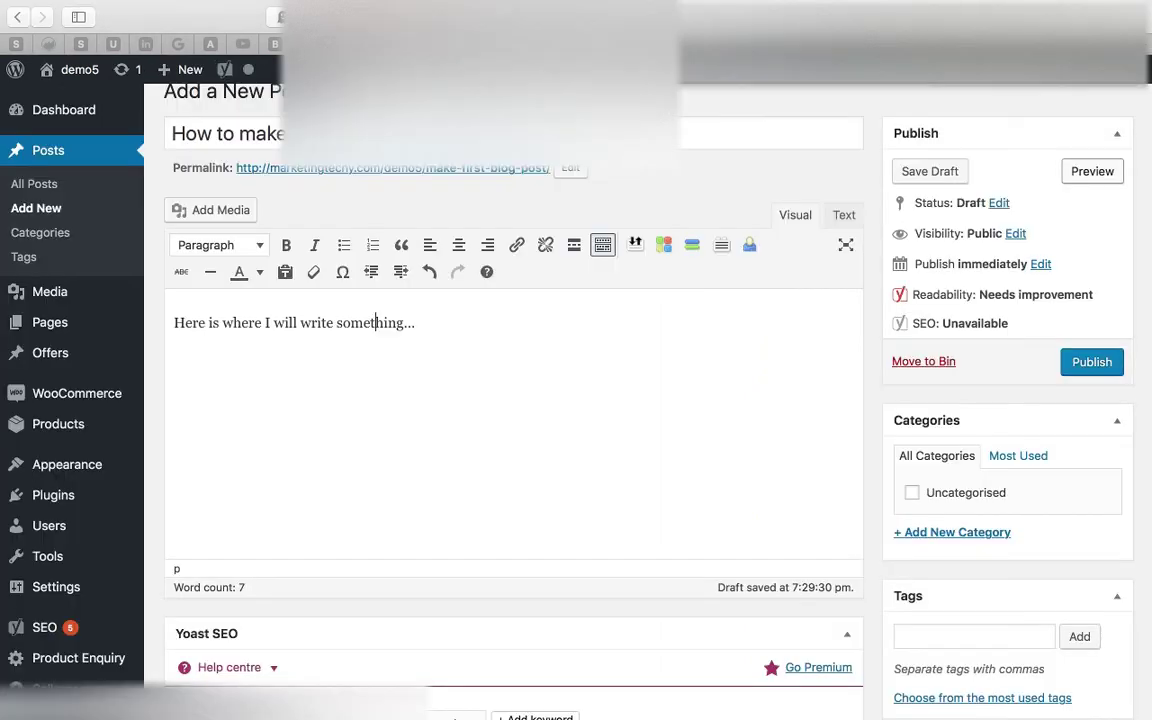
Step: Examine the post's category and tag settings and the file upload options for its featured image, without choosing an image
scroll(876, 258, "down", 1)
scroll(876, 258, "down", 4)
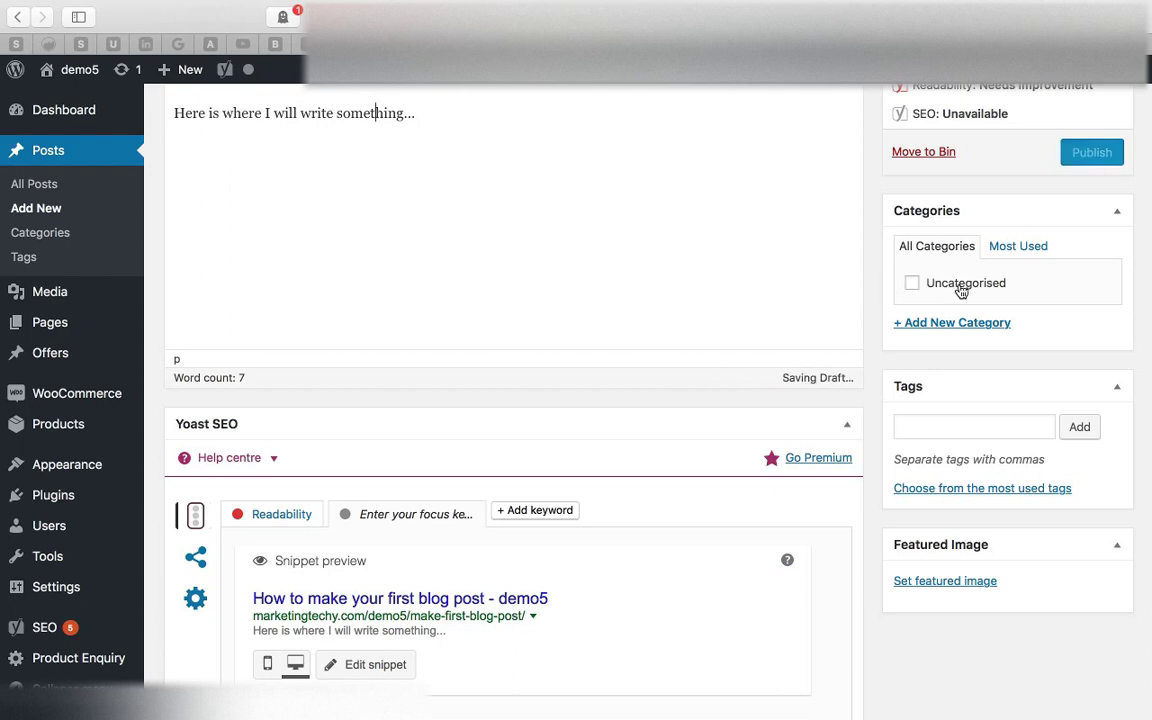
scroll(868, 322, "down", 2)
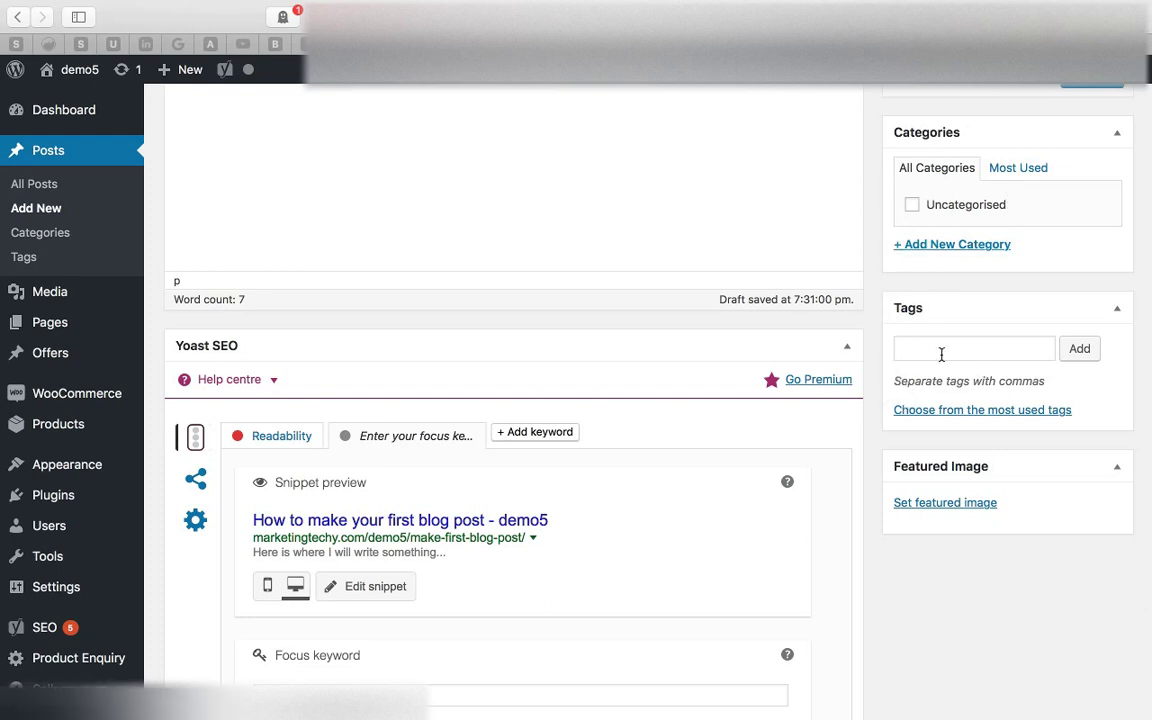
scroll(872, 323, "down", 3)
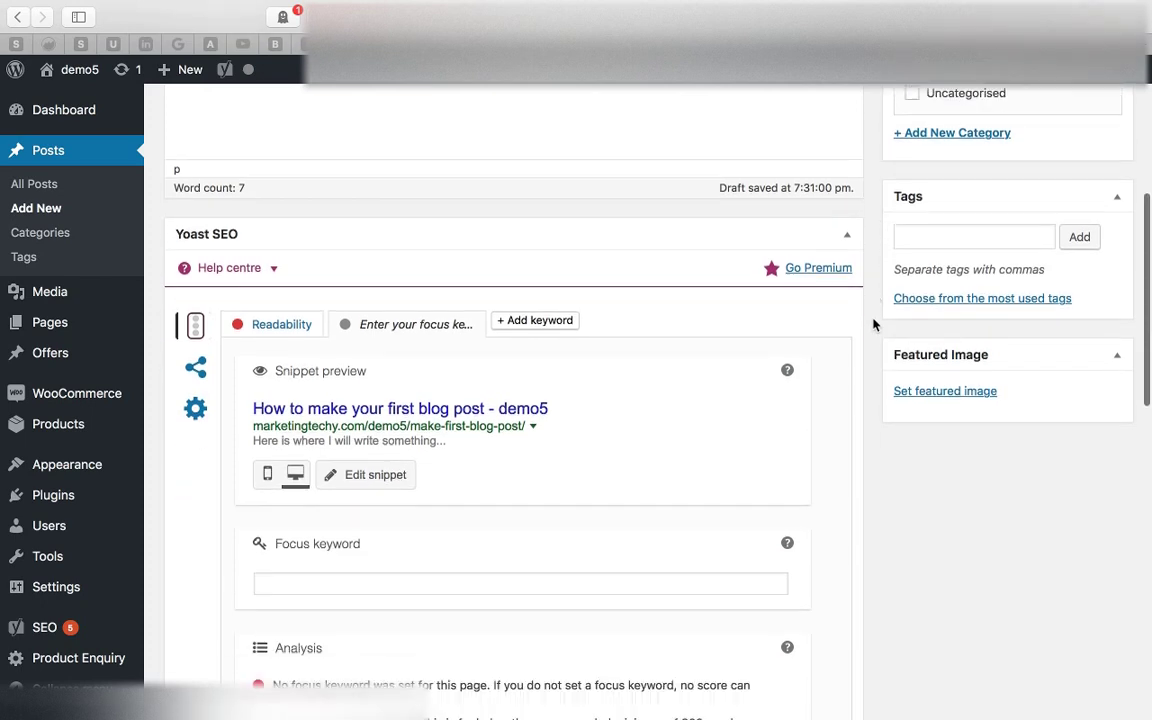
left_click(961, 396)
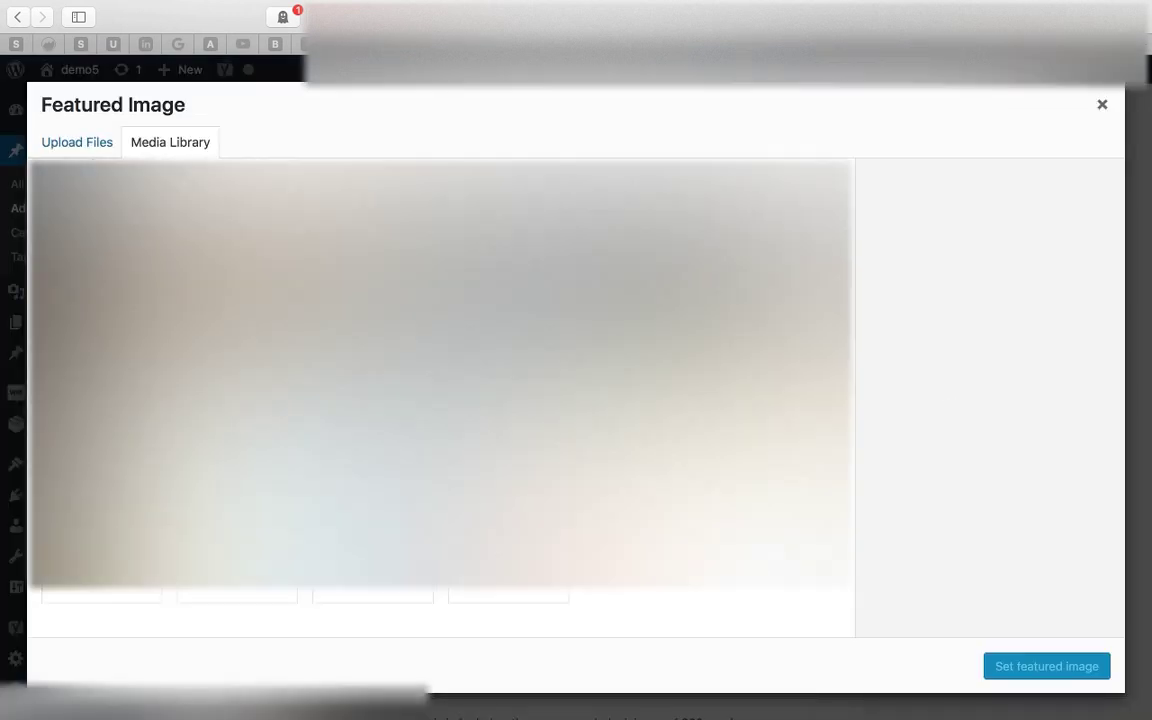
left_click(80, 145)
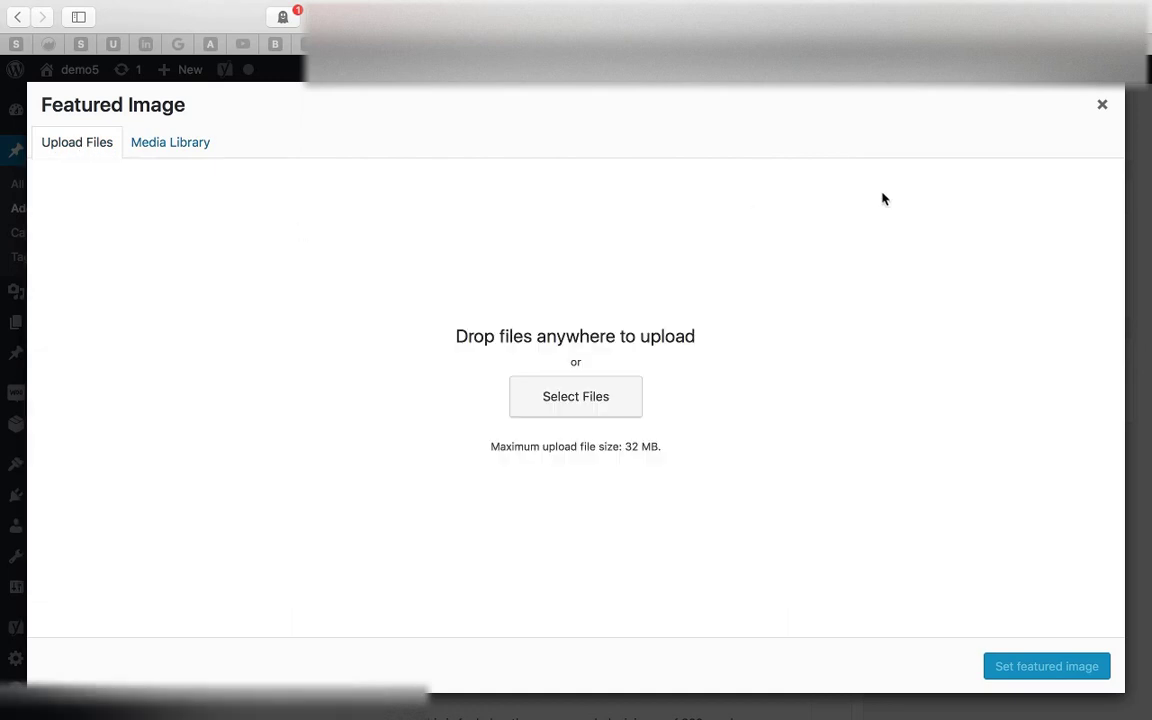
left_click(1103, 107)
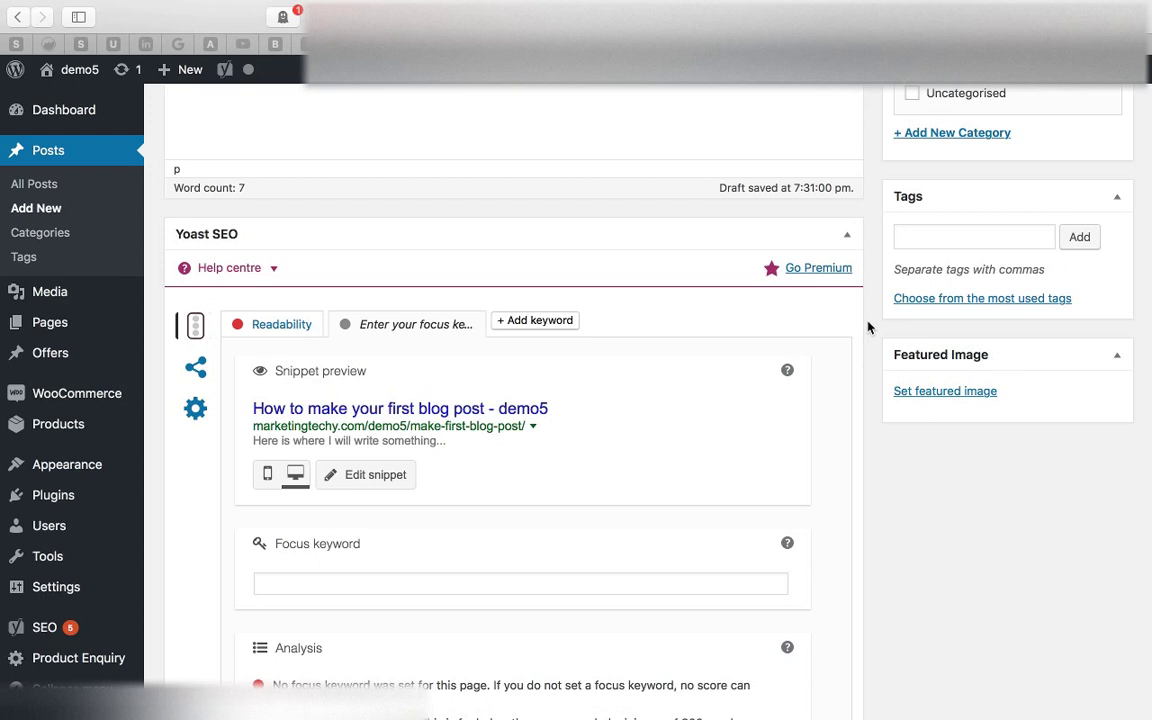
Step: Add a blank line below the body text and view the media upload options for inserting an image, without inserting anything
scroll(867, 327, "up", 3)
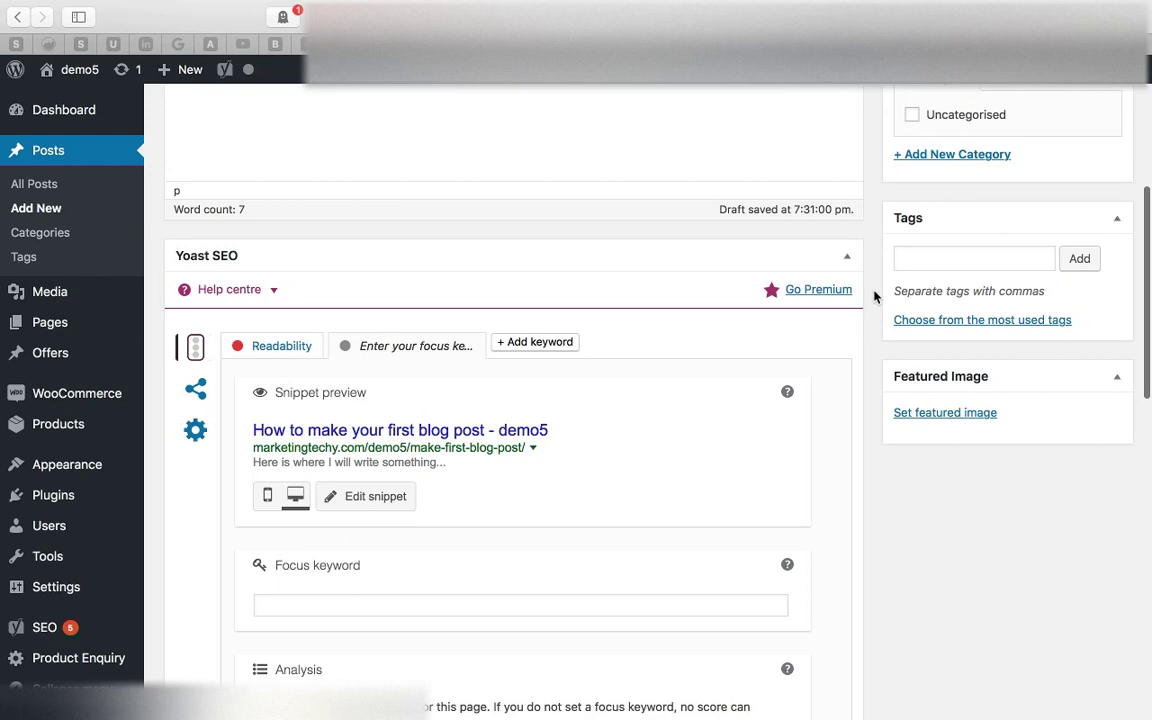
scroll(874, 296, "up", 10)
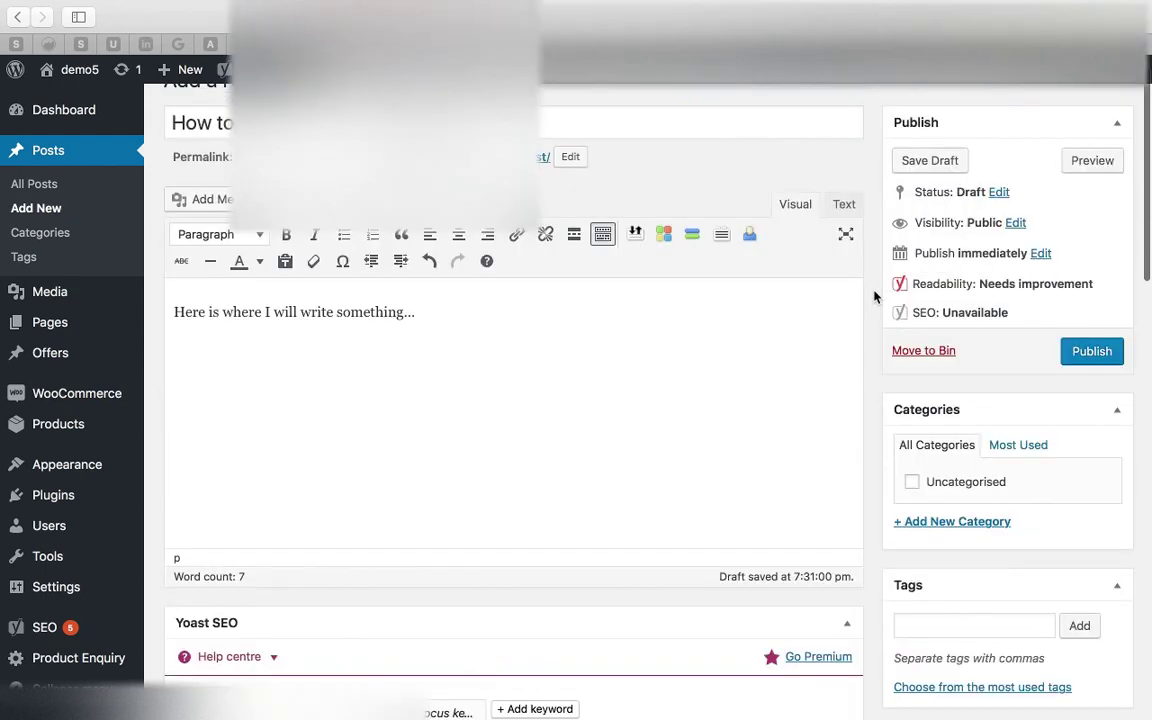
scroll(874, 296, "down", 4)
scroll(874, 296, "up", 4)
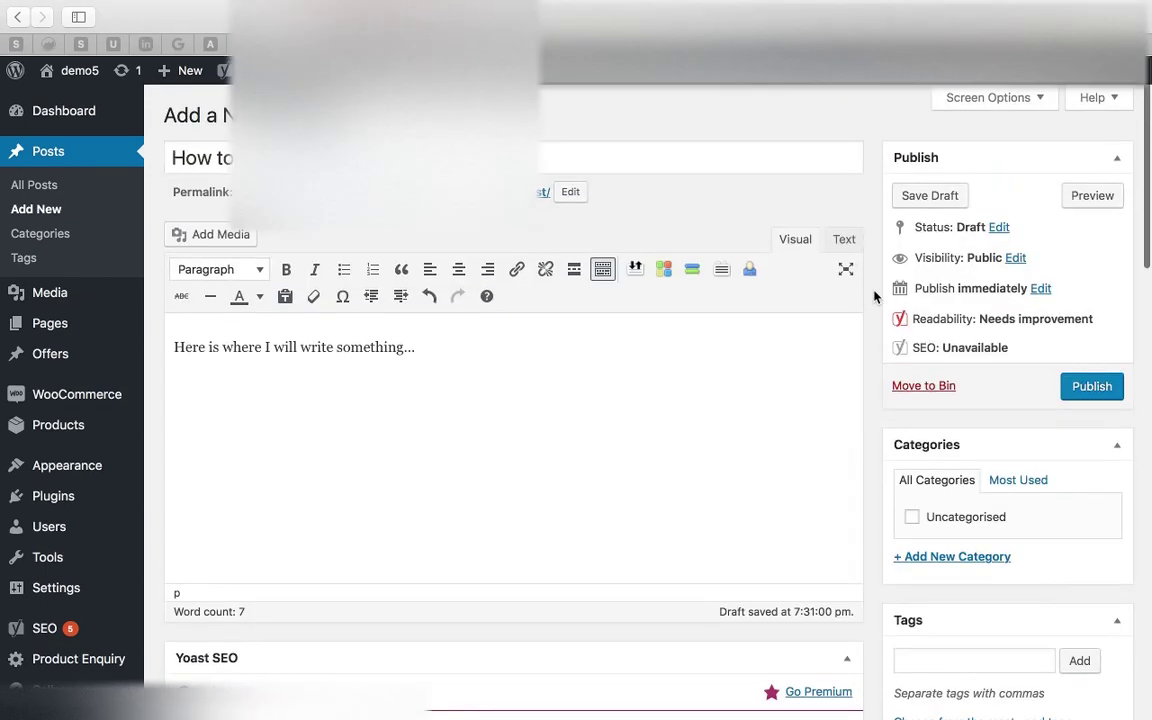
key("Return")
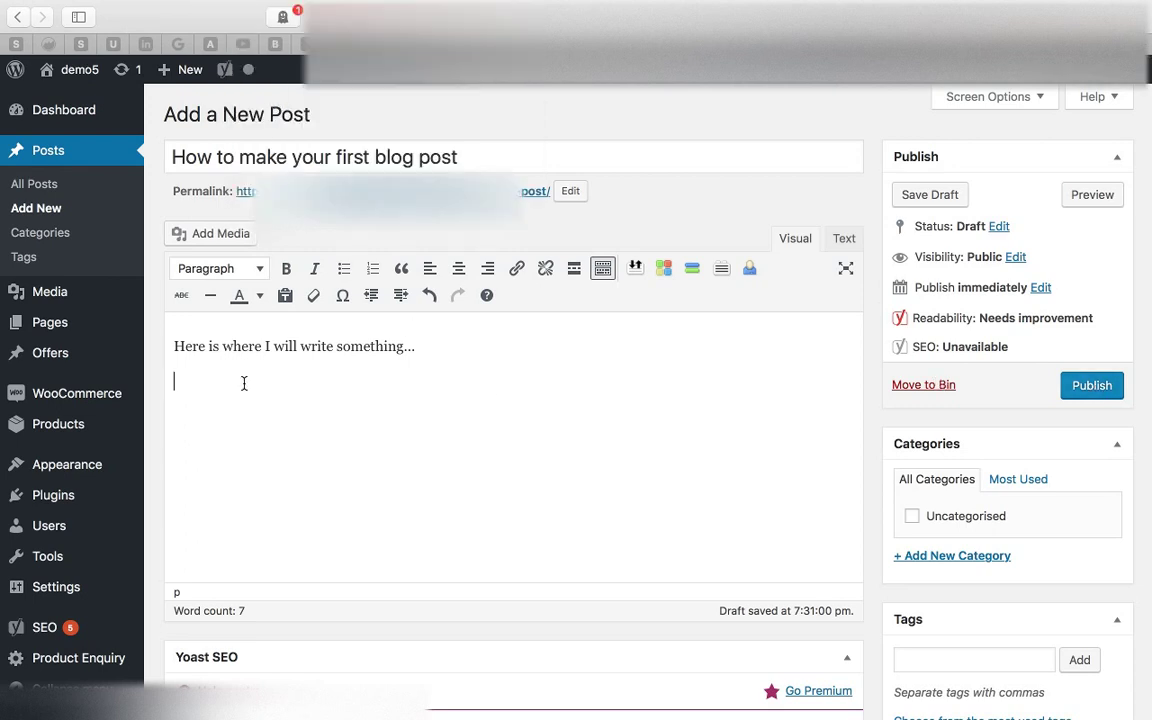
left_click(229, 238)
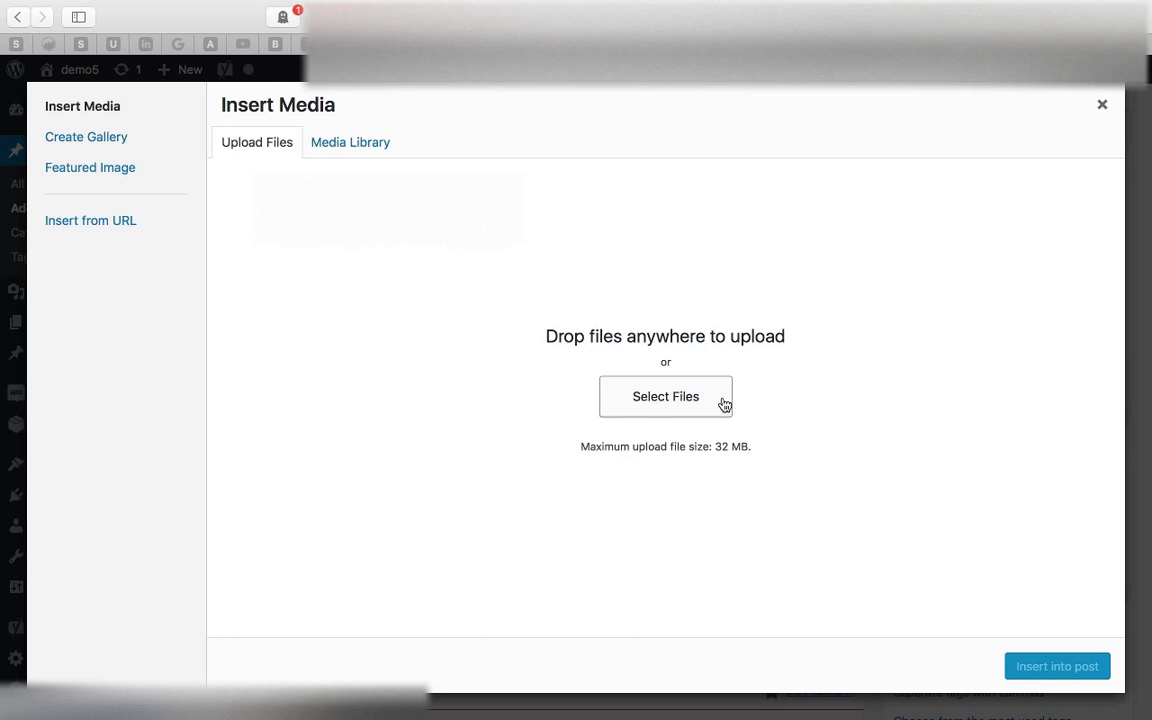
left_click(1102, 106)
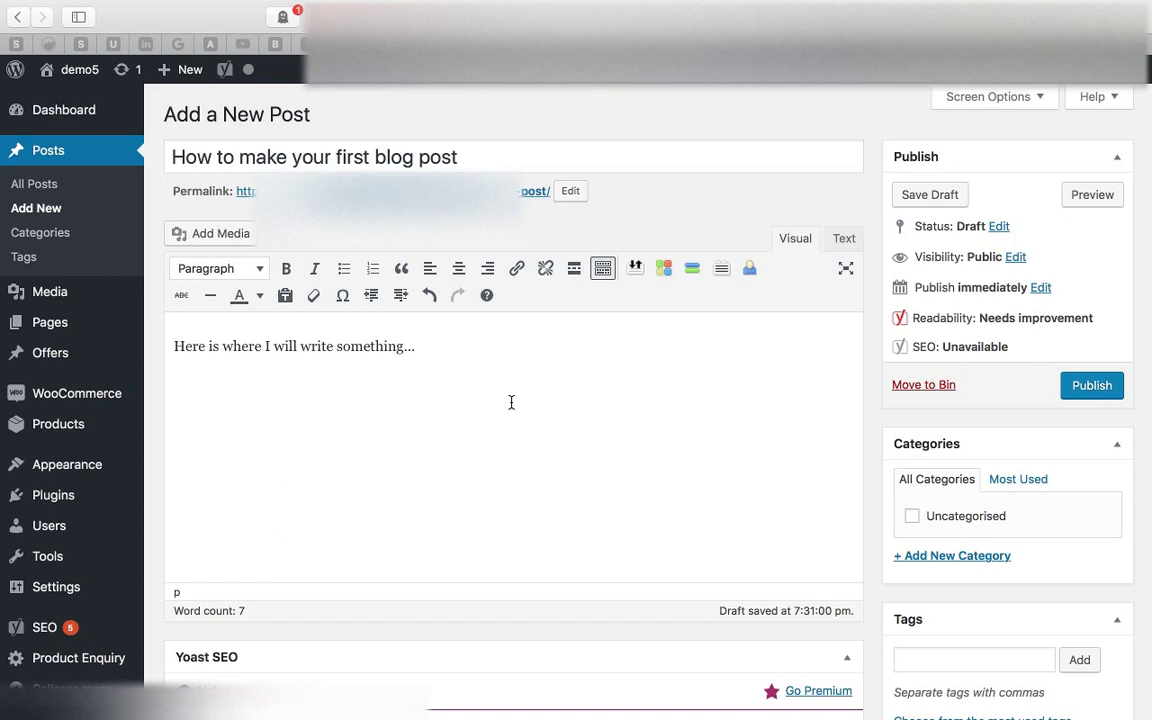
mouse_move(5, 322)
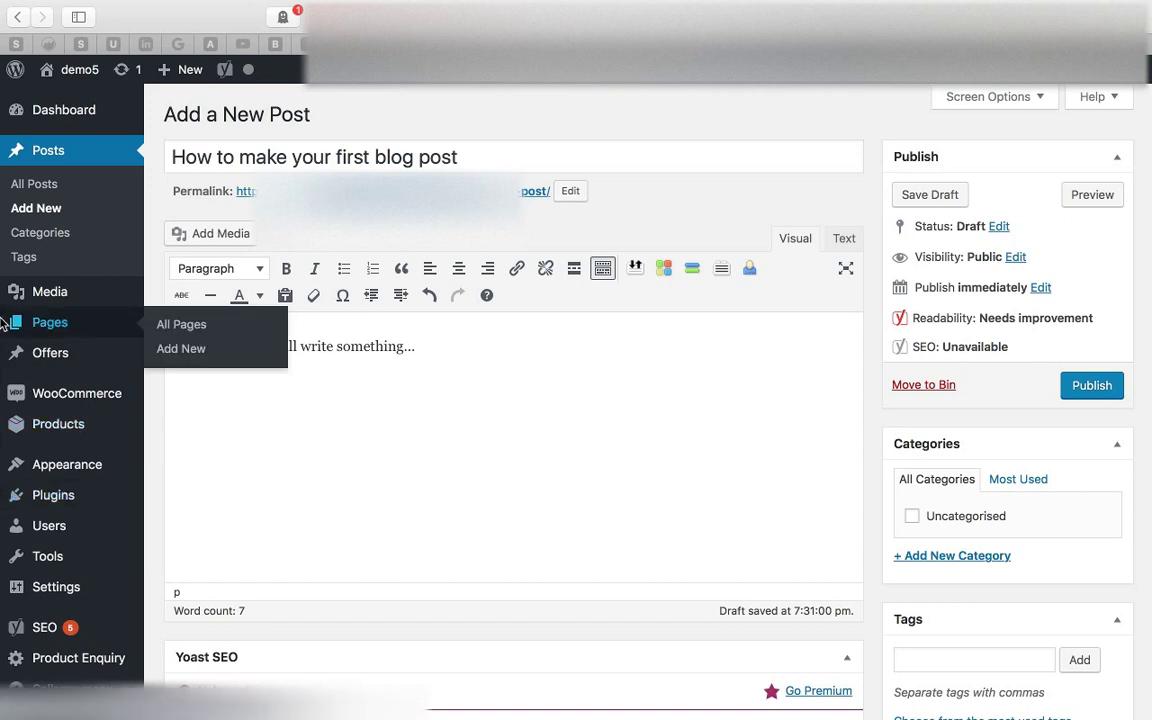